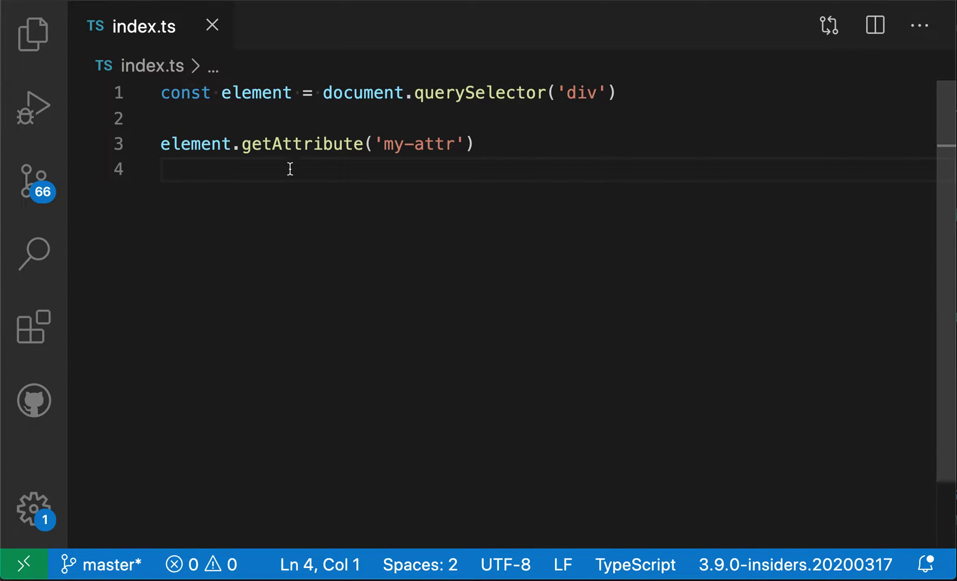
Accept the getAnimations completion after 'get' in getAttribute, then undo it
click(272, 145)
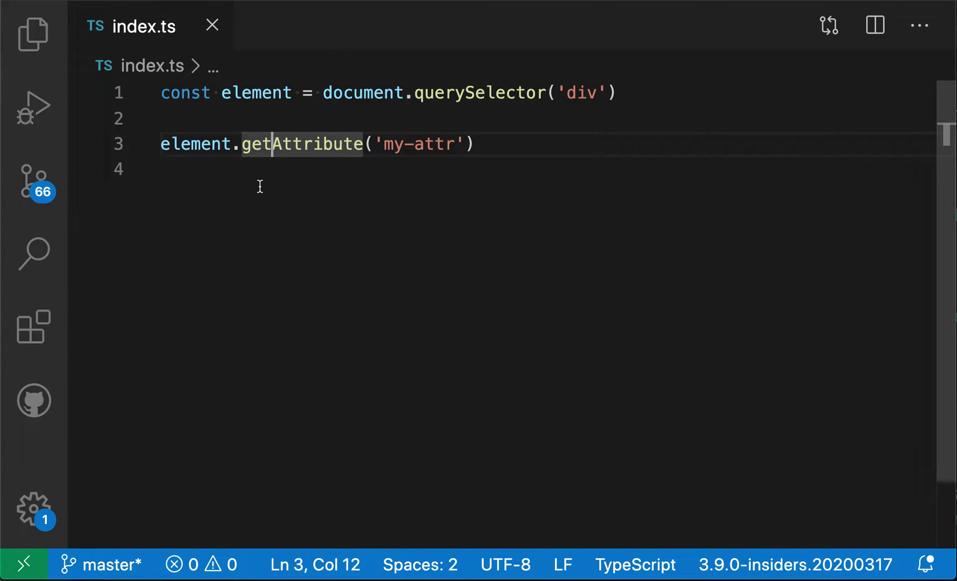
key(ctrl+space)
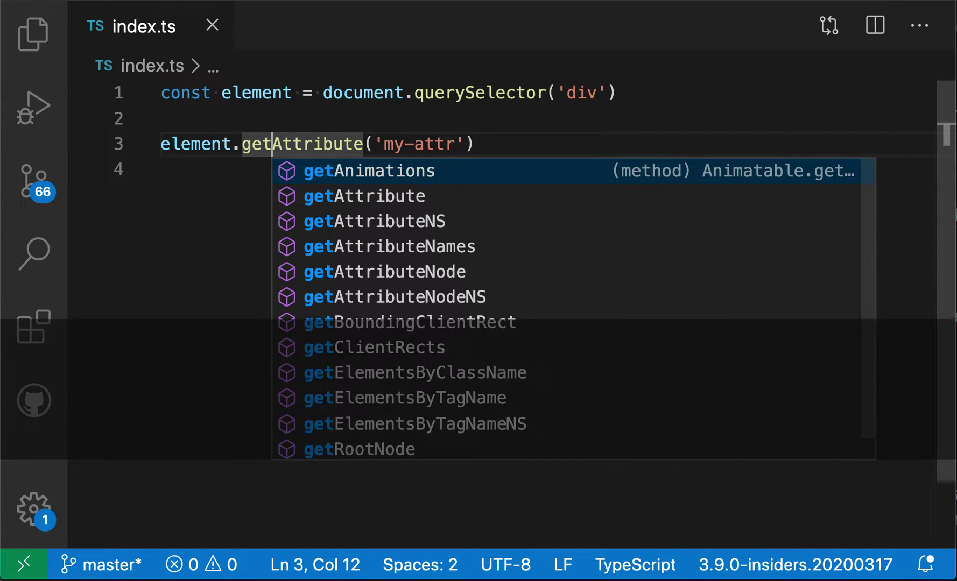
key(Return)
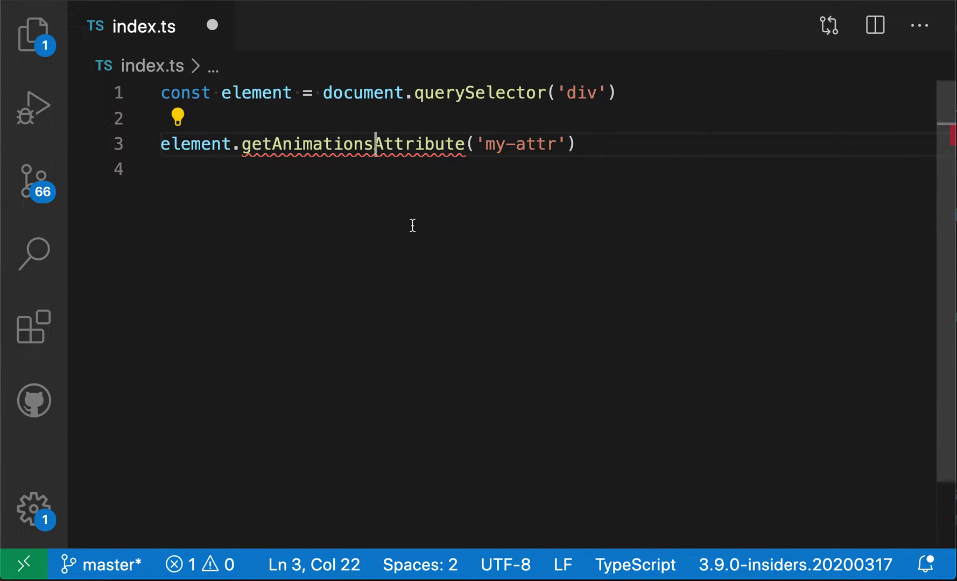
key(super+z)
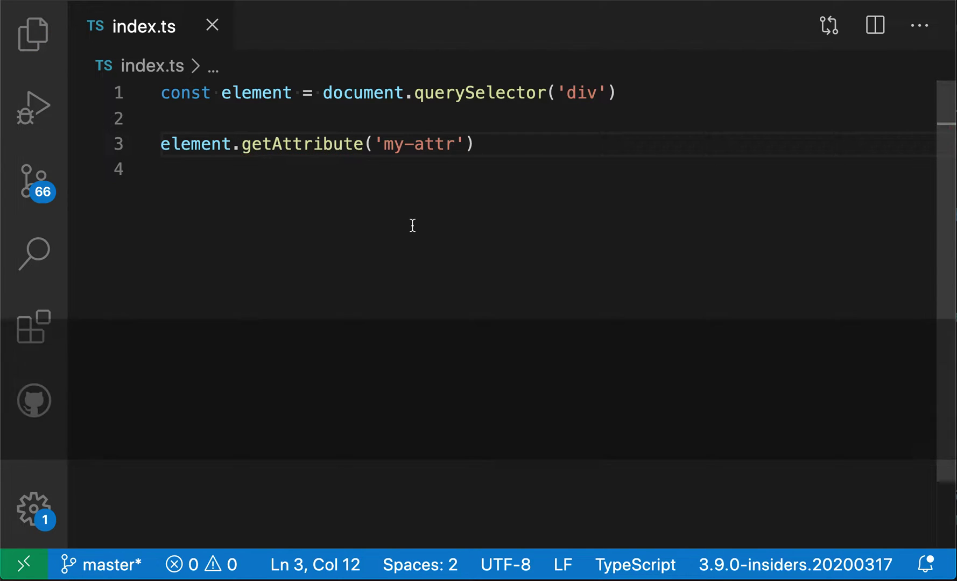
key(super)
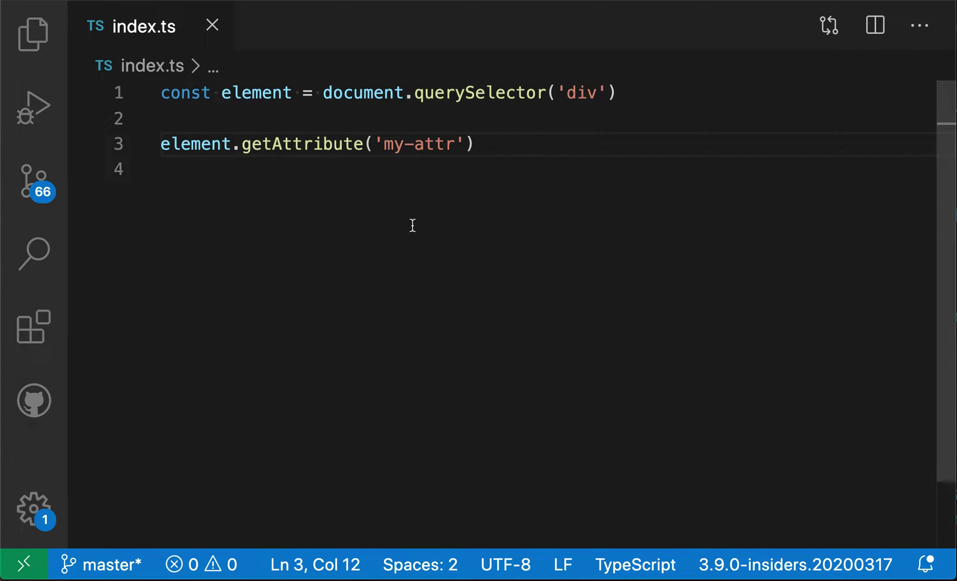
Set Editor › Suggest: Insert Mode to replace, then return to index.ts
key(super+comma)
text(insert mode)
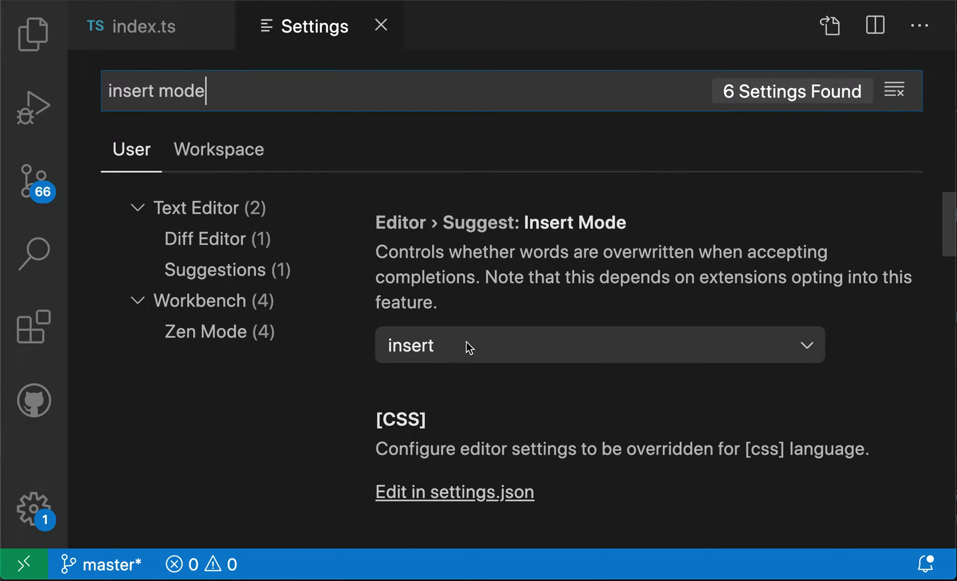
click(466, 345)
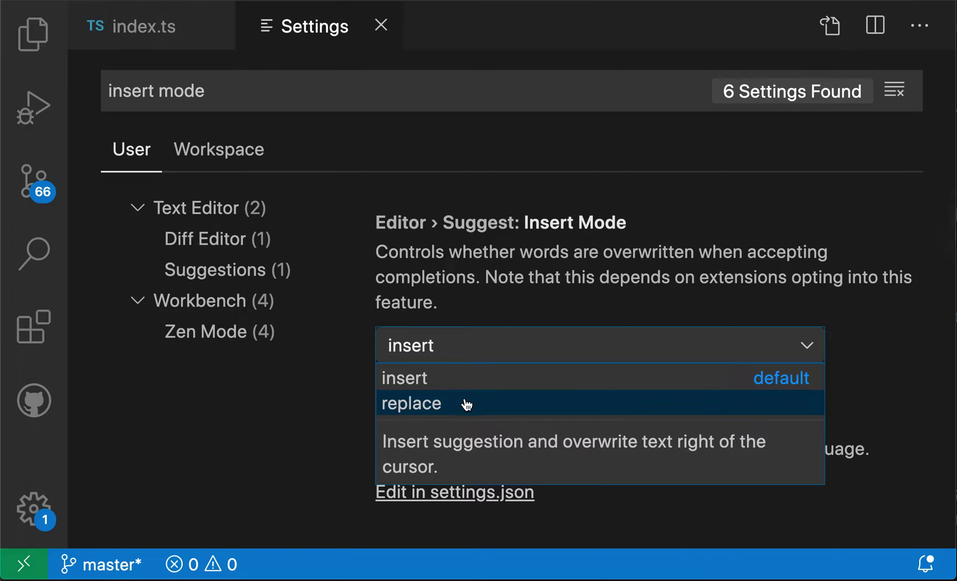
click(434, 405)
click(143, 20)
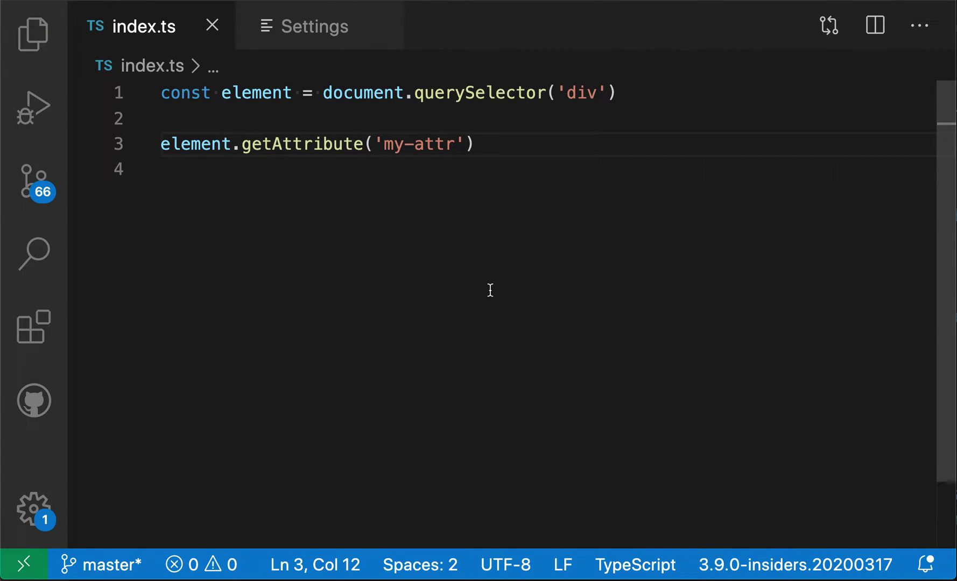
Accept getAnimations in replace mode, undo back to getAttribute, and reshow suggestions
key(ctrl+space)
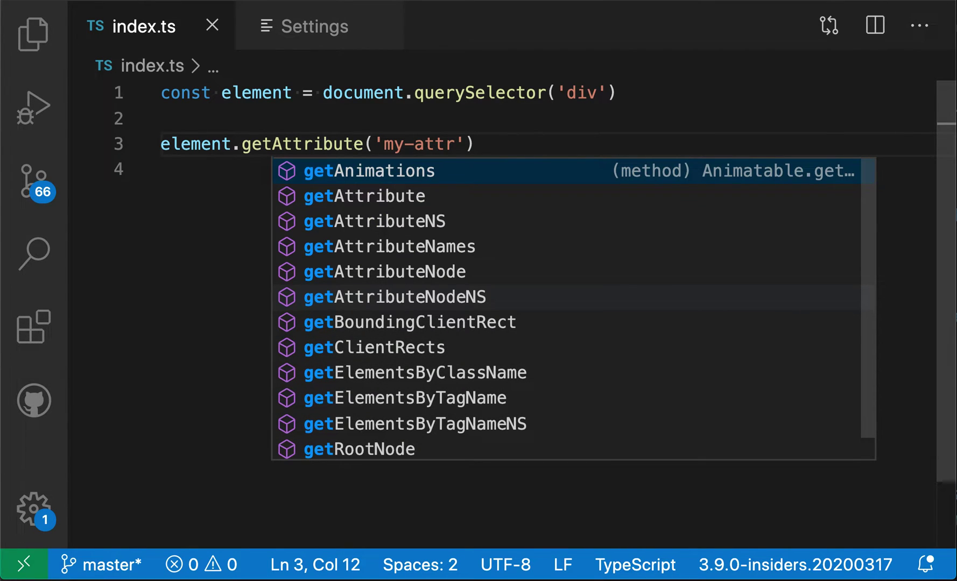
key(Return)
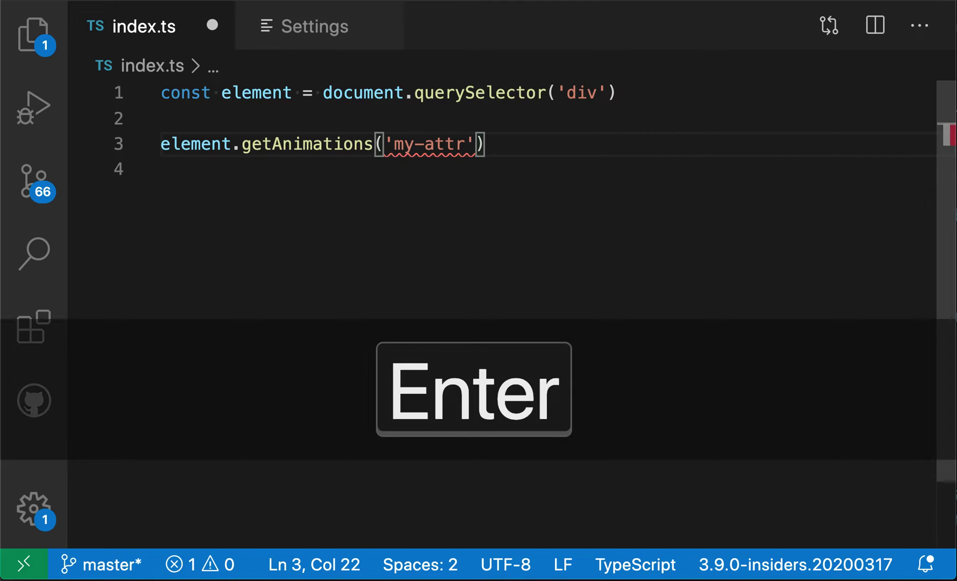
key(super+z)
key(ctrl+space)
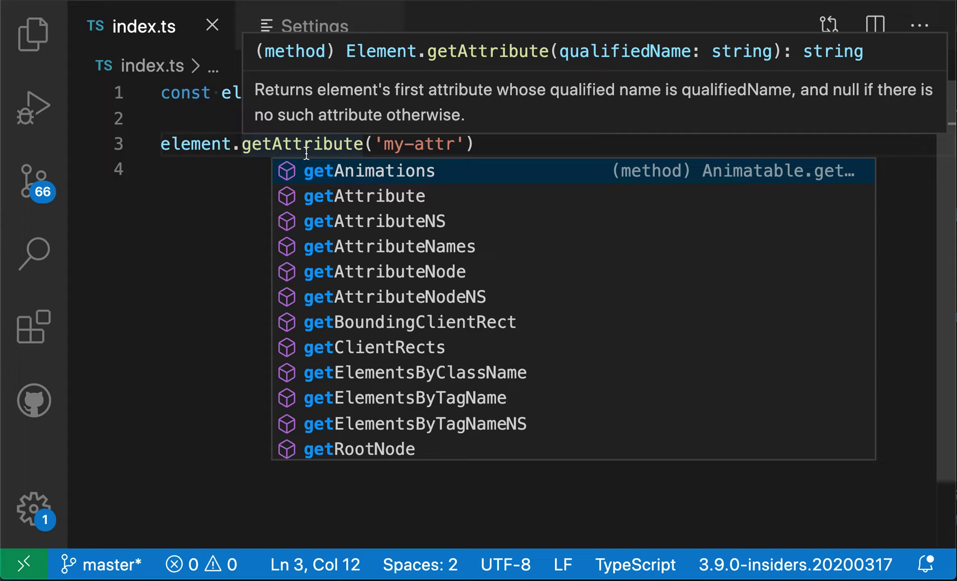
Accept ATTRIBUTE_NODE at the start of getAttribute, then undo it
key(Escape)
key(Left)
key(Left)
key(Left)
key(ctrl+space)
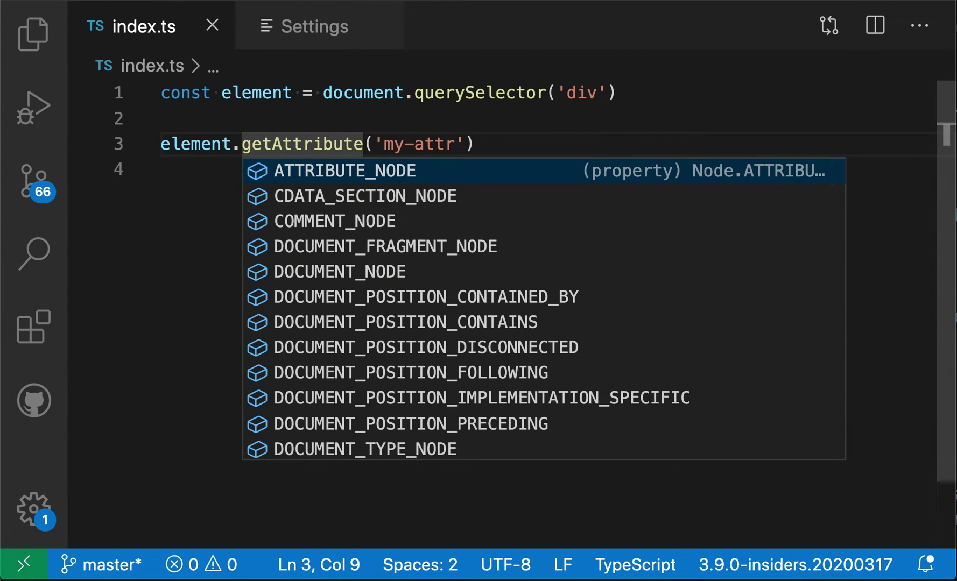
key(Return)
key(super+z)
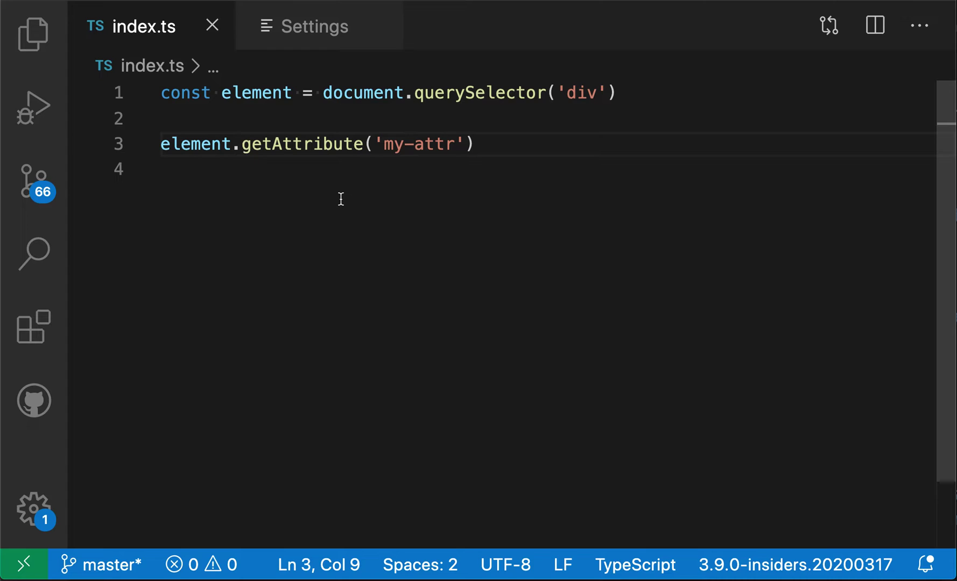
Set Editor › Suggest: Insert Mode back to insert, then return to index.ts
click(322, 16)
click(438, 346)
click(417, 381)
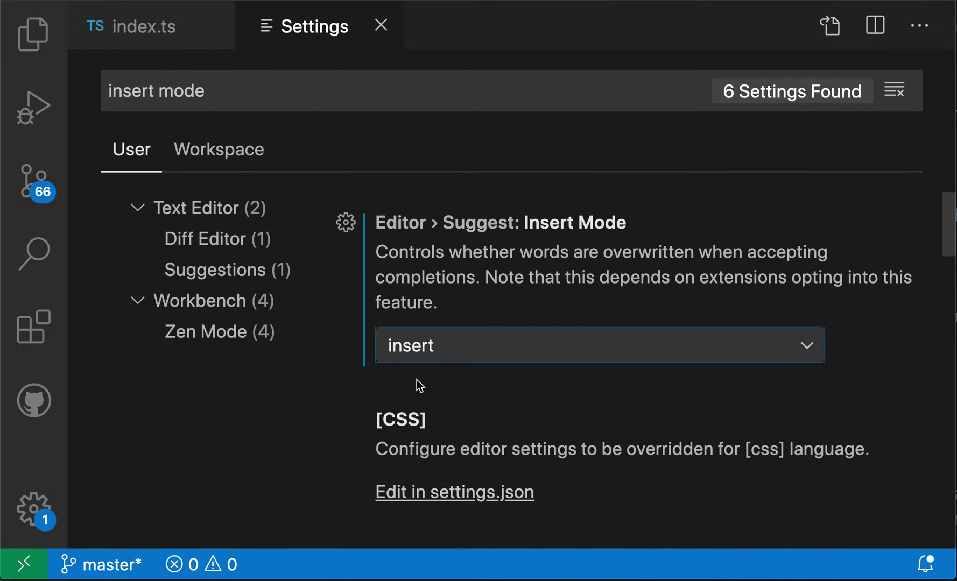
click(142, 38)
Replace getAttribute after 'get' with getAnimations using Shift+Enter on the suggestion
key(Right)
key(Right)
key(Right)
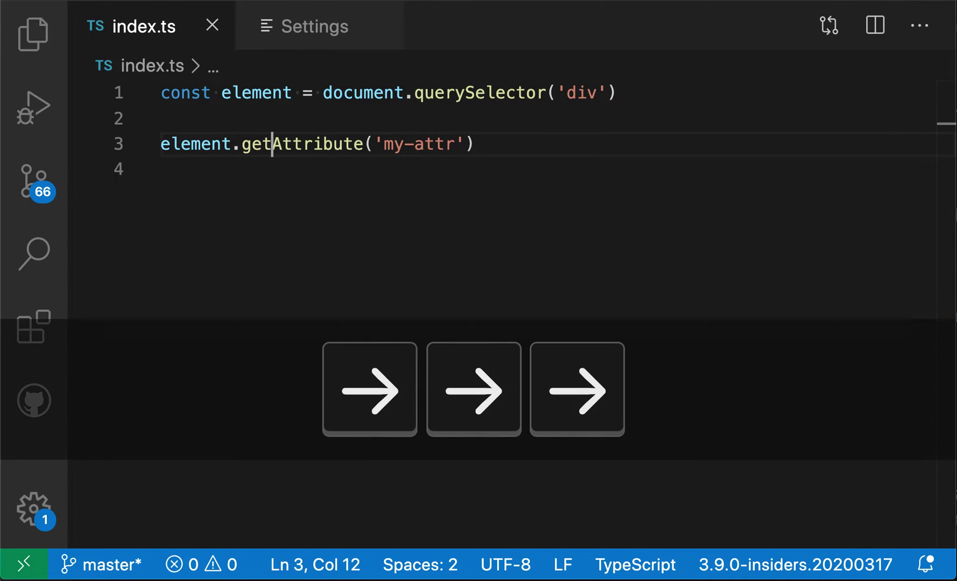
key(ctrl+space)
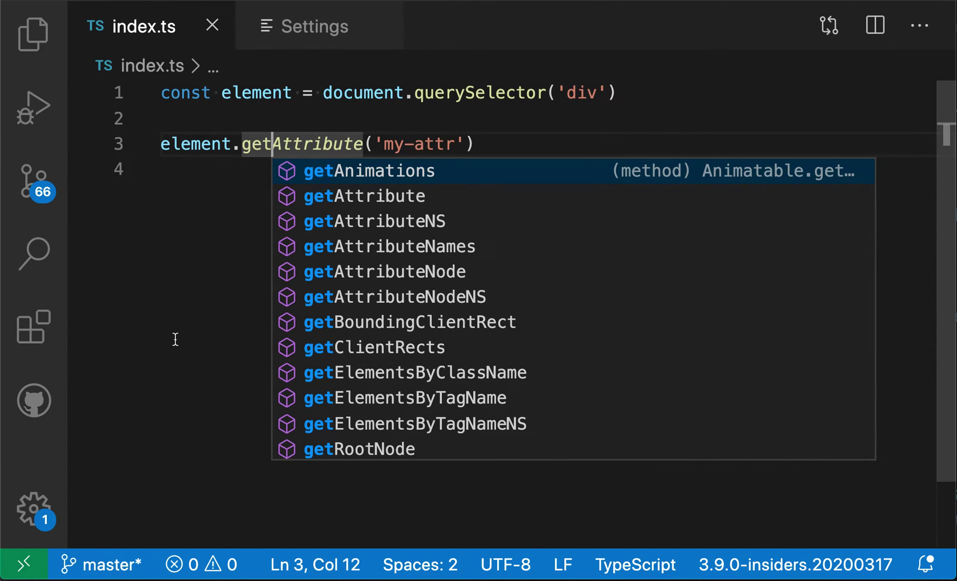
key(shift+Return)
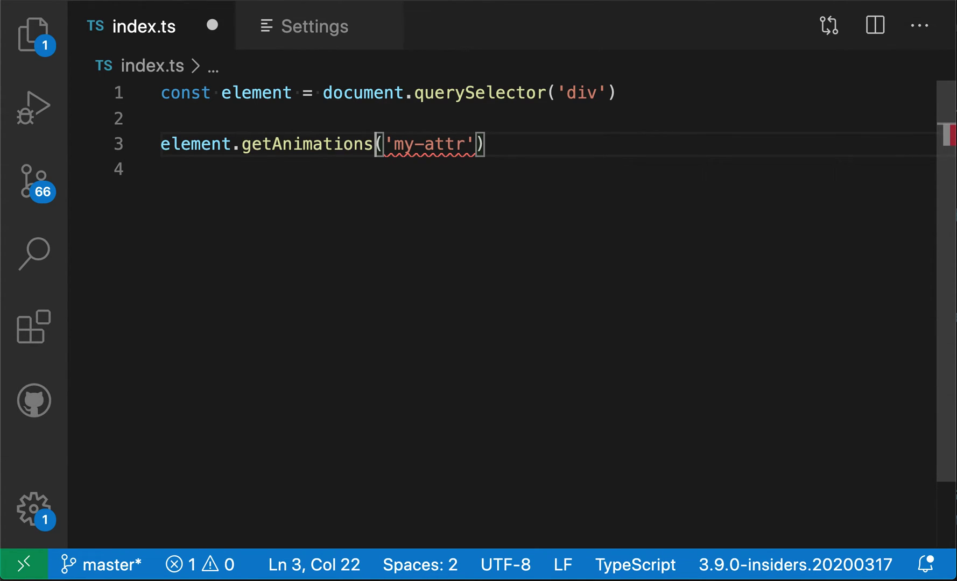